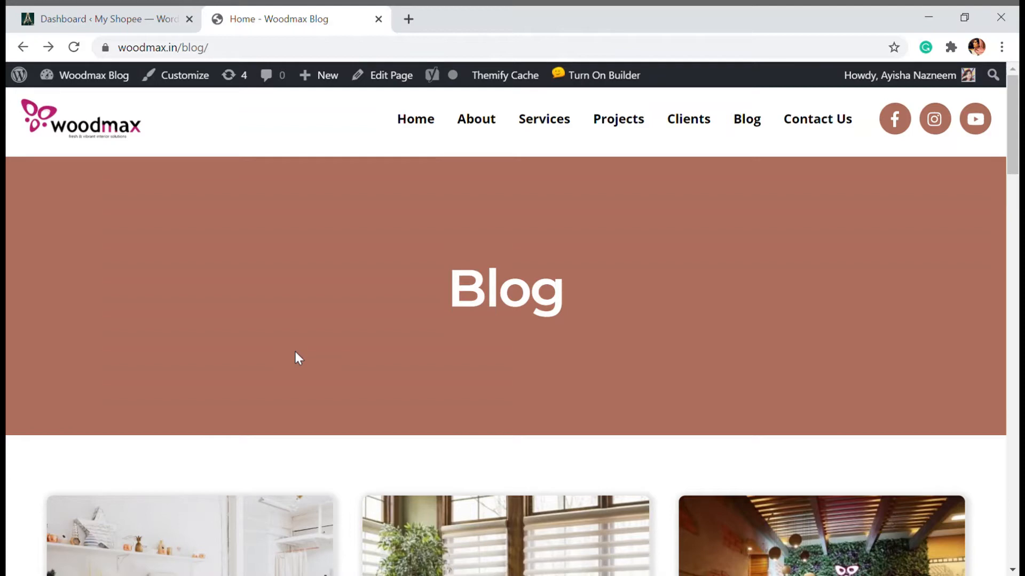
- Open the Woodmax blog post "Finishing touch ideas for your Redesigned Interior Space", look through it and return to the blog list
scroll(295, 351, "down", 5)
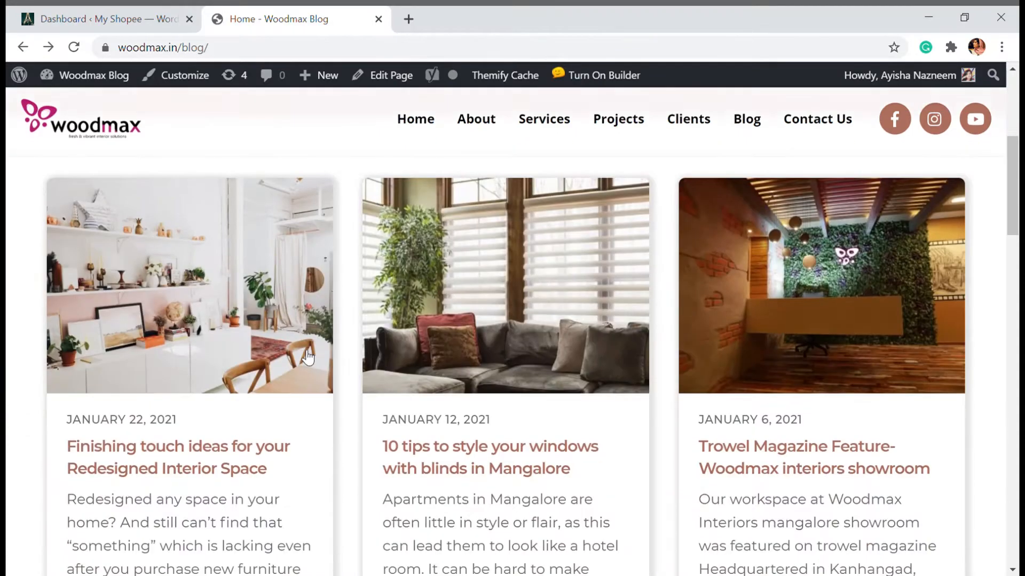
left_click(236, 326)
scroll(389, 300, "down", 15)
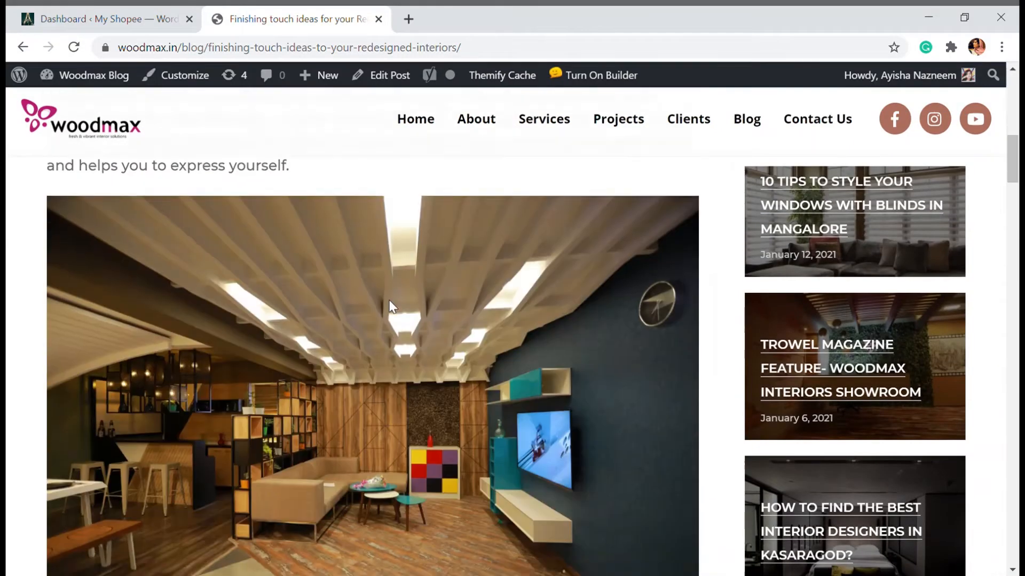
scroll(389, 300, "down", 12)
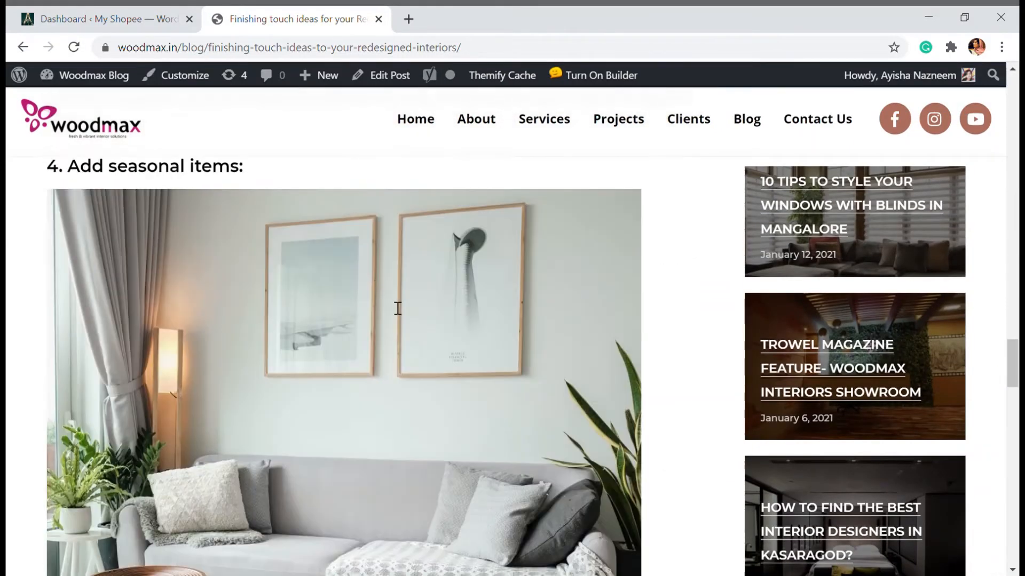
scroll(376, 302, "down", 10)
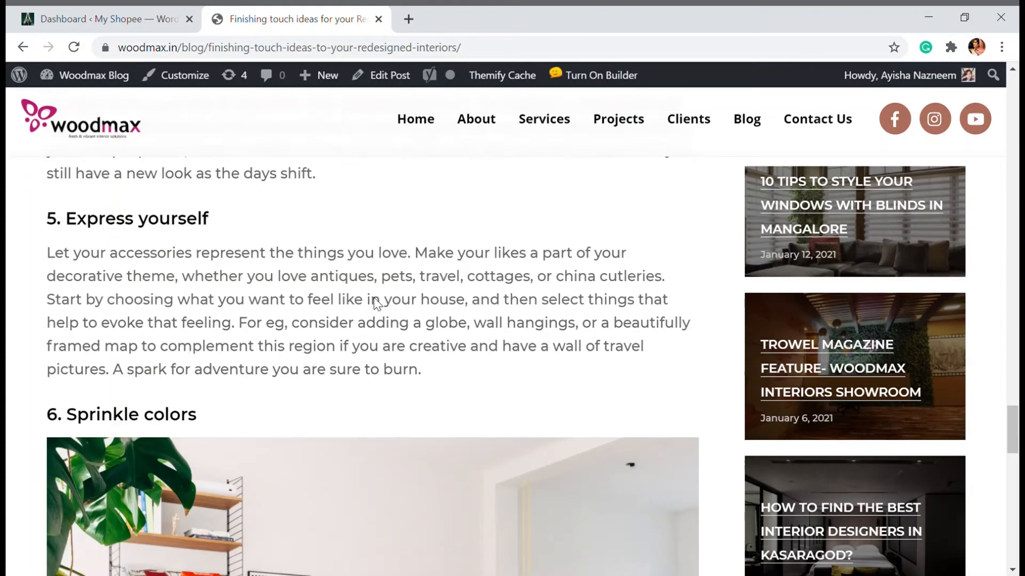
left_click(22, 47)
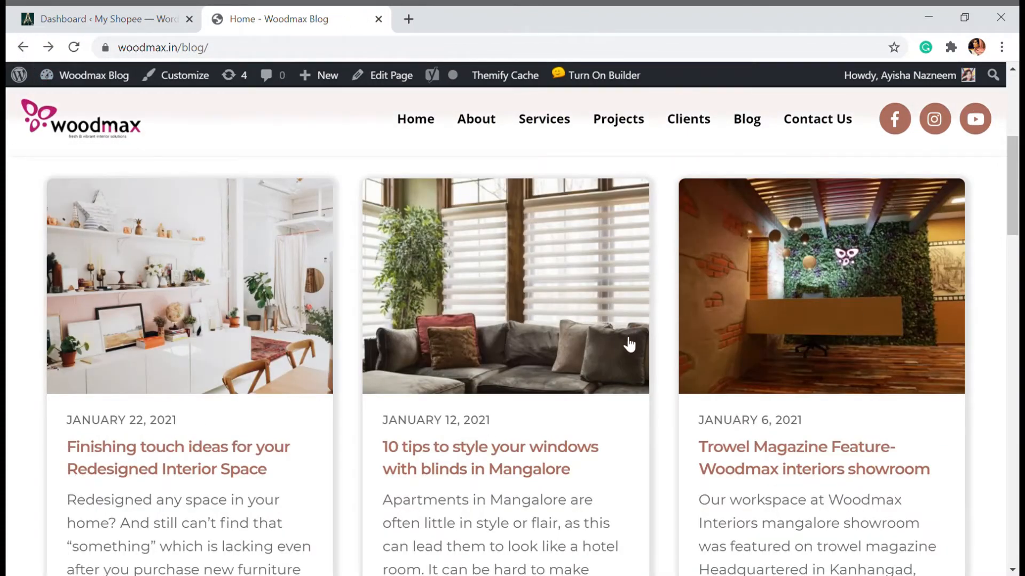
- Open the blog post "10 tips to style your windows with blinds in Mangalore" and look through its content and related posts
left_click(633, 347)
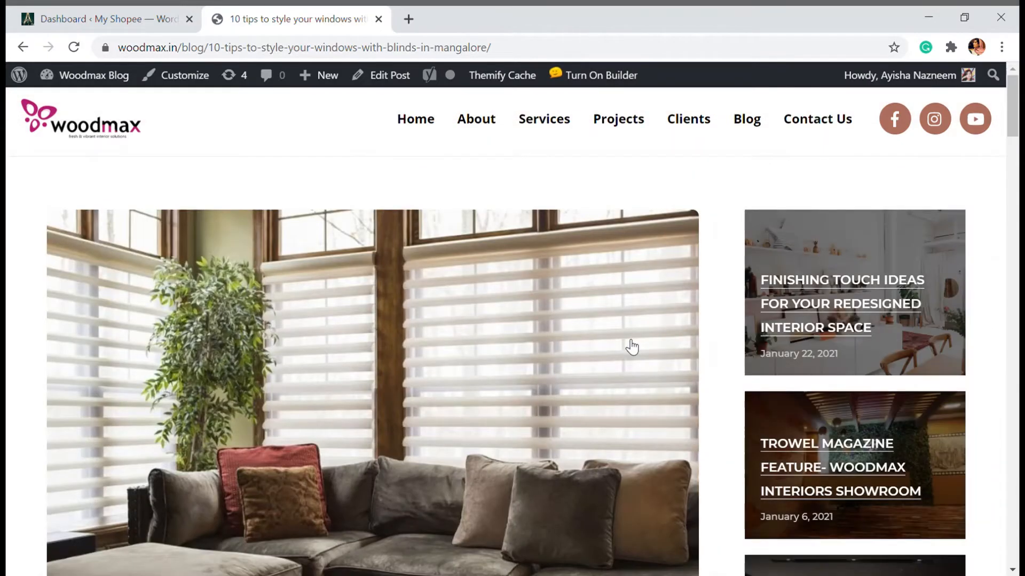
scroll(633, 347, "down", 20)
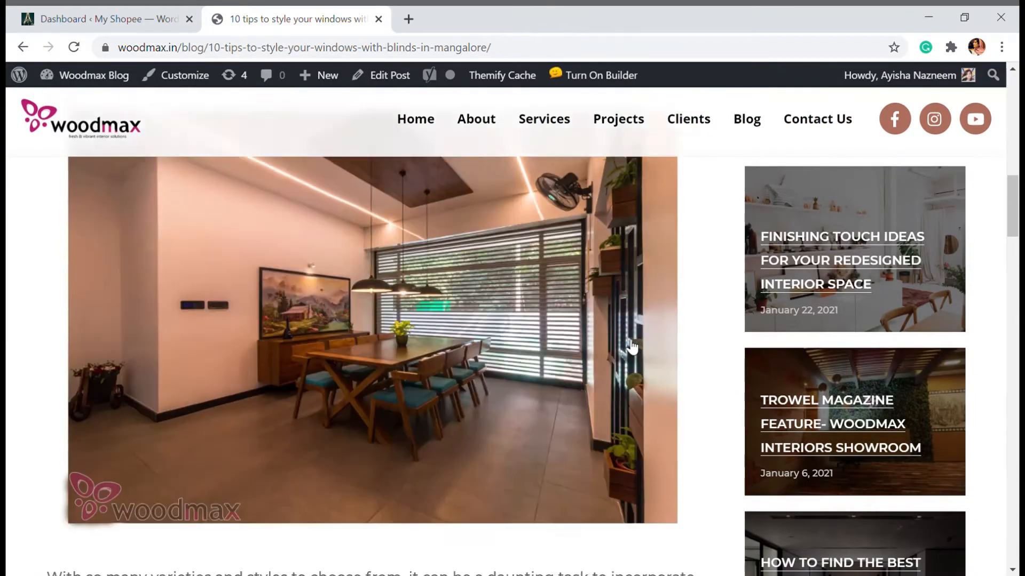
scroll(633, 347, "down", 20)
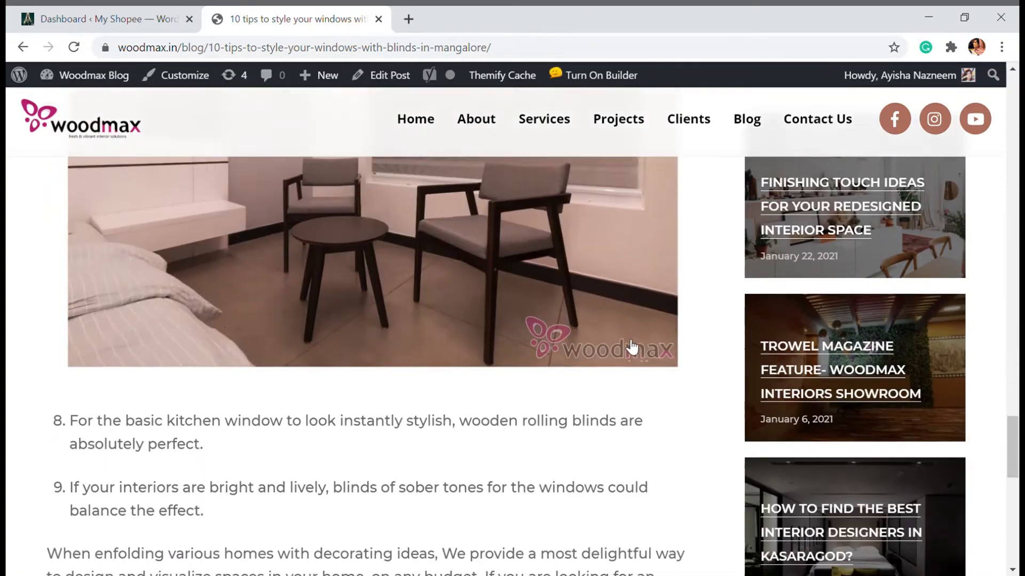
scroll(633, 347, "down", 12)
scroll(600, 343, "up", 4)
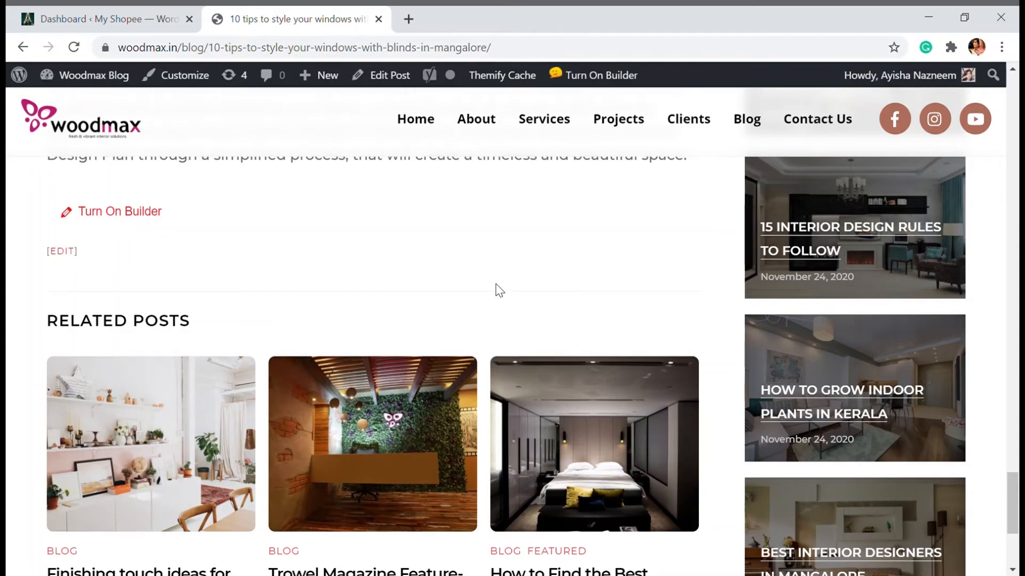
scroll(496, 290, "up", 6)
scroll(500, 292, "up", 10)
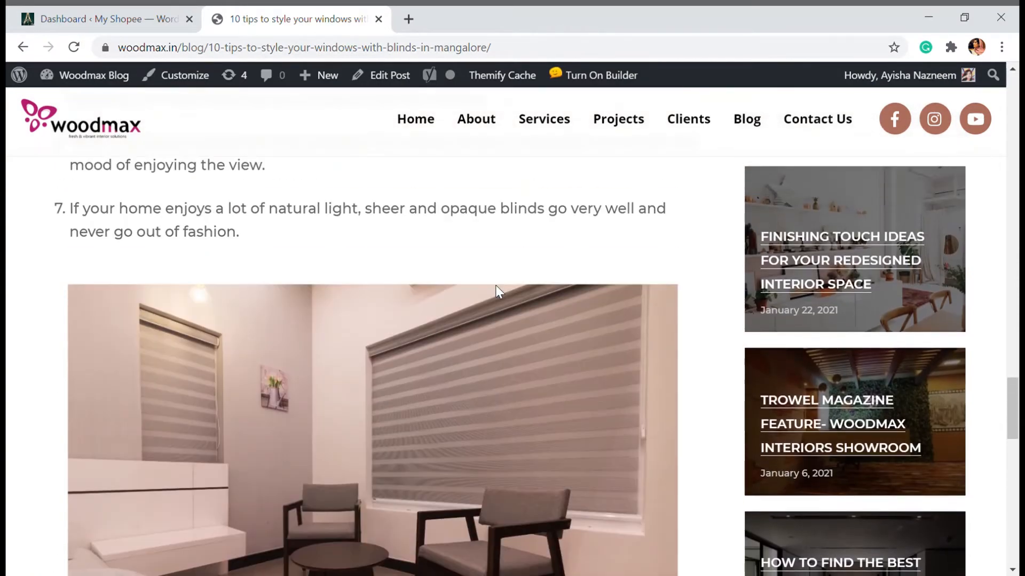
scroll(499, 292, "up", 4)
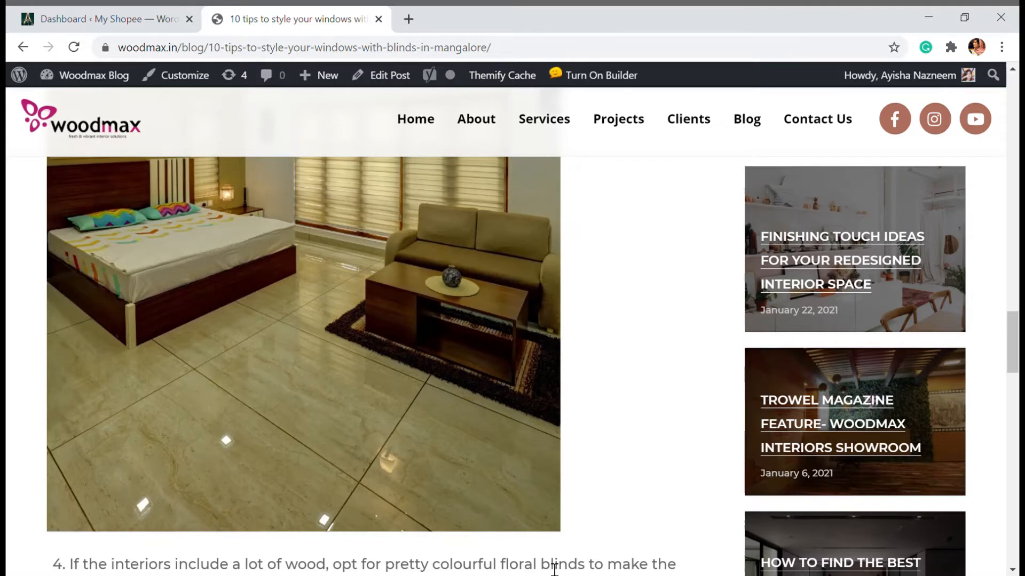
- Switch to the My Shopee dashboard and search for "flying pages" among the plugins available to add
left_click(8, 11)
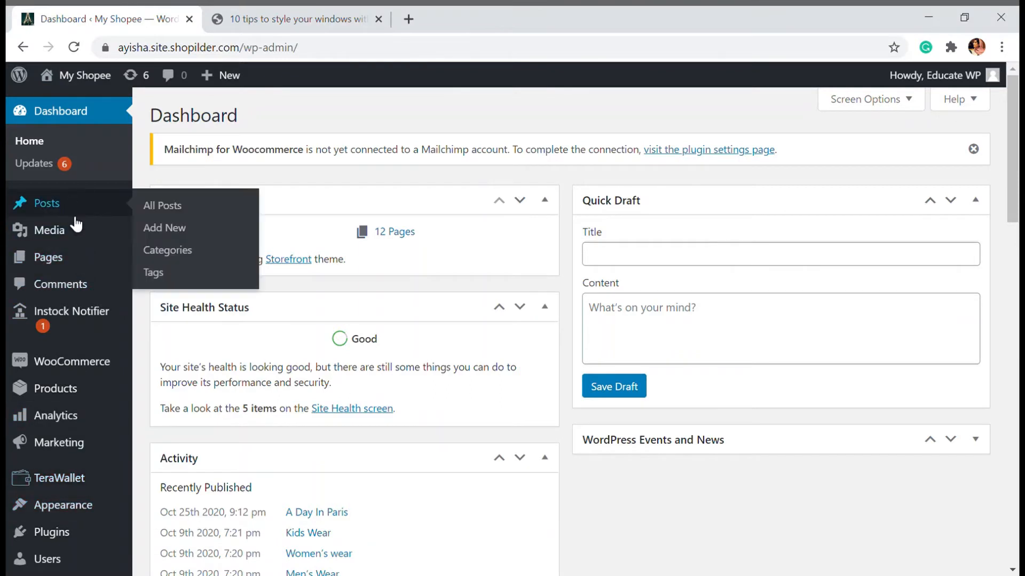
scroll(75, 395, "down", 1)
mouse_move(90, 461)
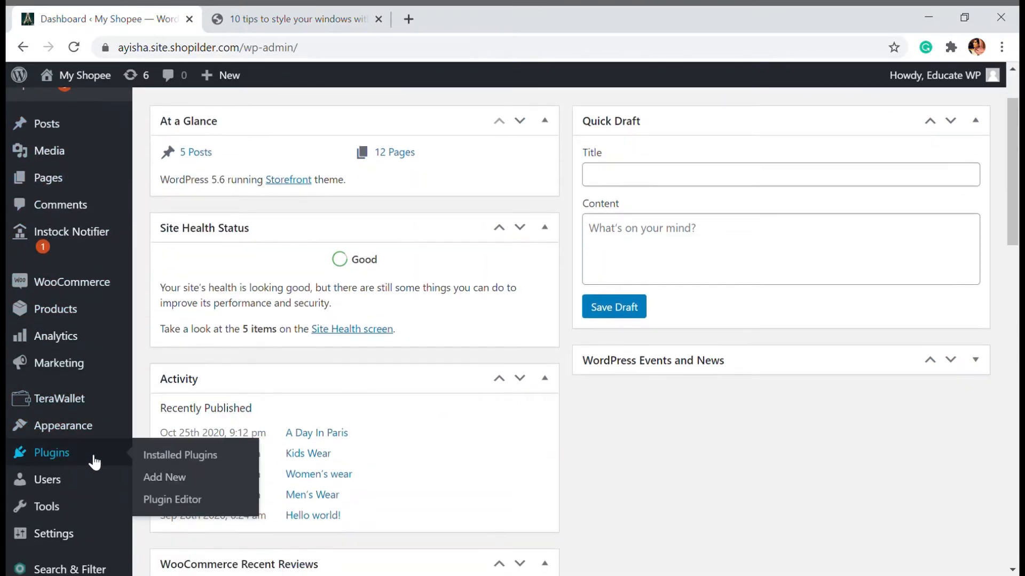
left_click(158, 481)
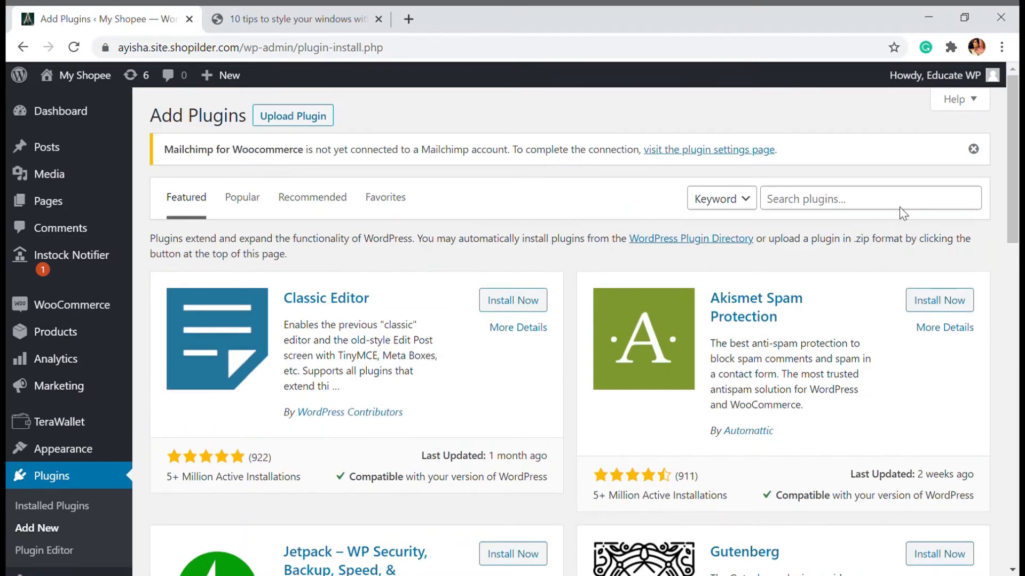
left_click(824, 214)
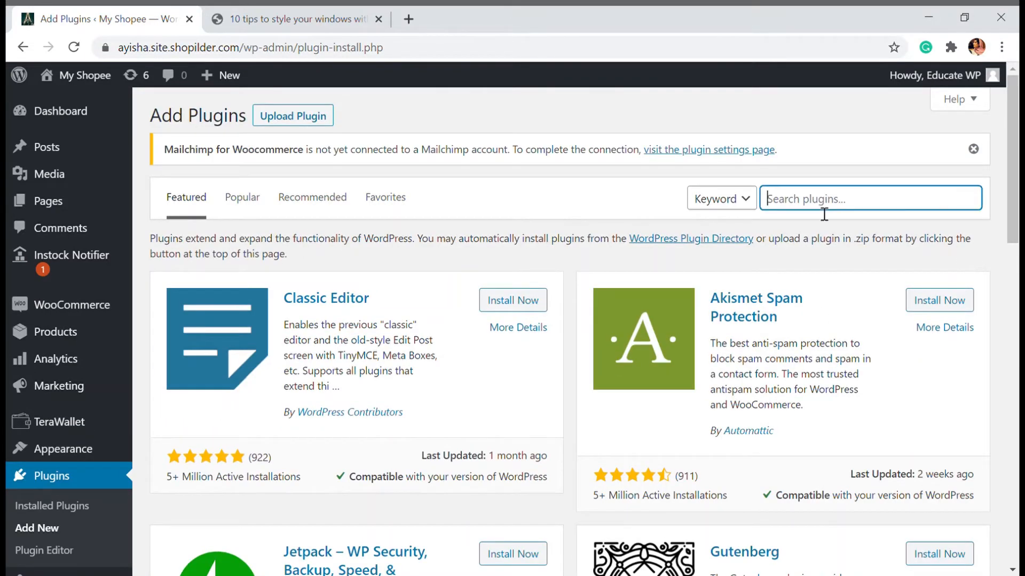
type("flying pages")
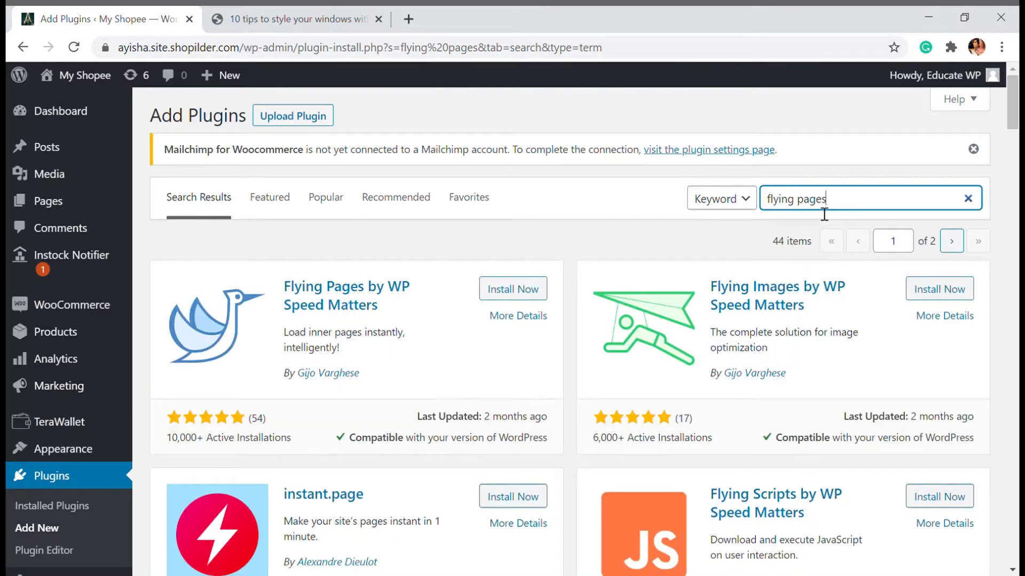
- Install and activate the Flying Pages by WP Speed Matters plugin
left_click(513, 290)
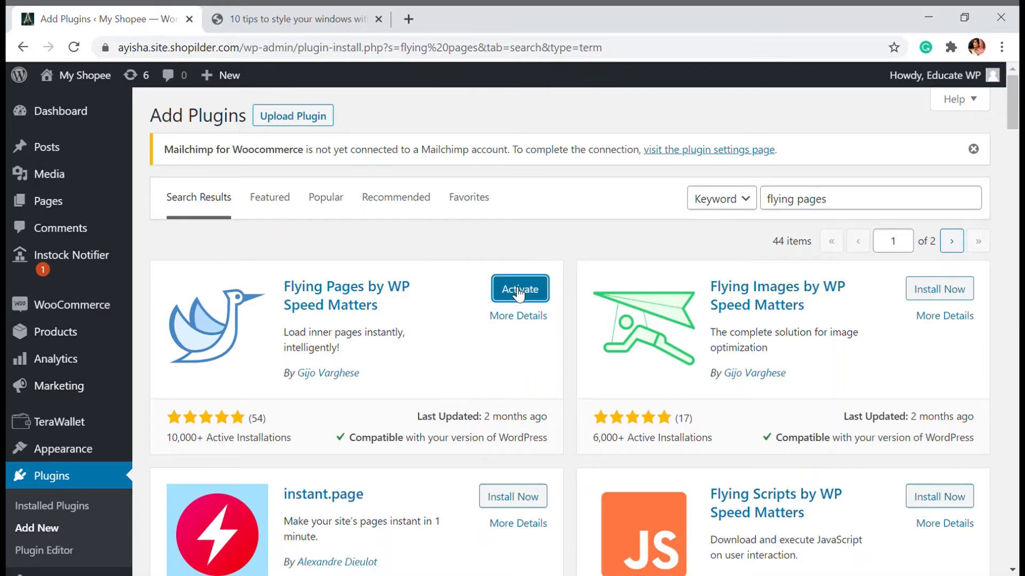
left_click(514, 292)
scroll(504, 316, "down", 1)
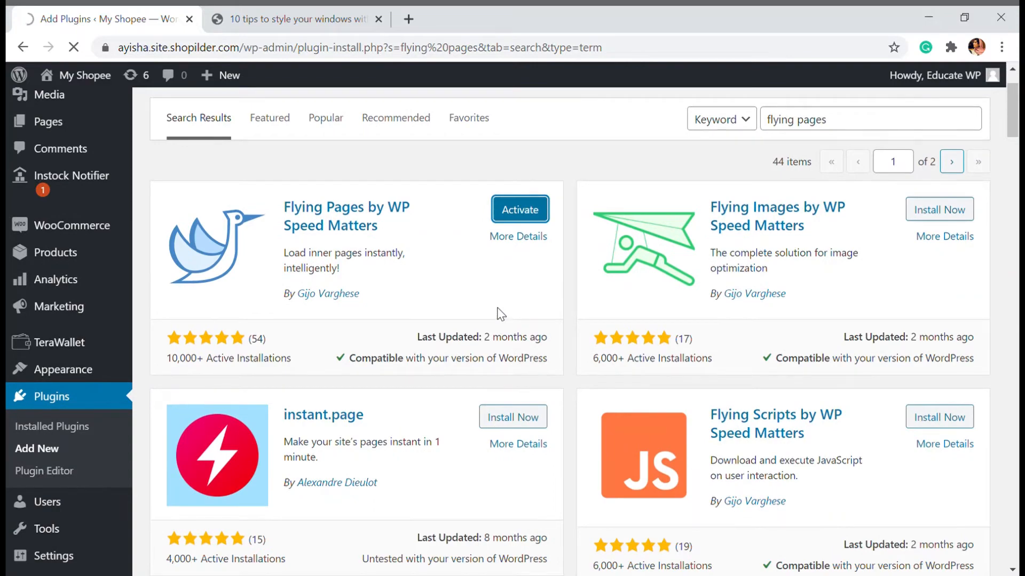
- Open the settings of the Flying Pages plugin and check the choices for maximum requests per second
scroll(523, 358, "down", 3)
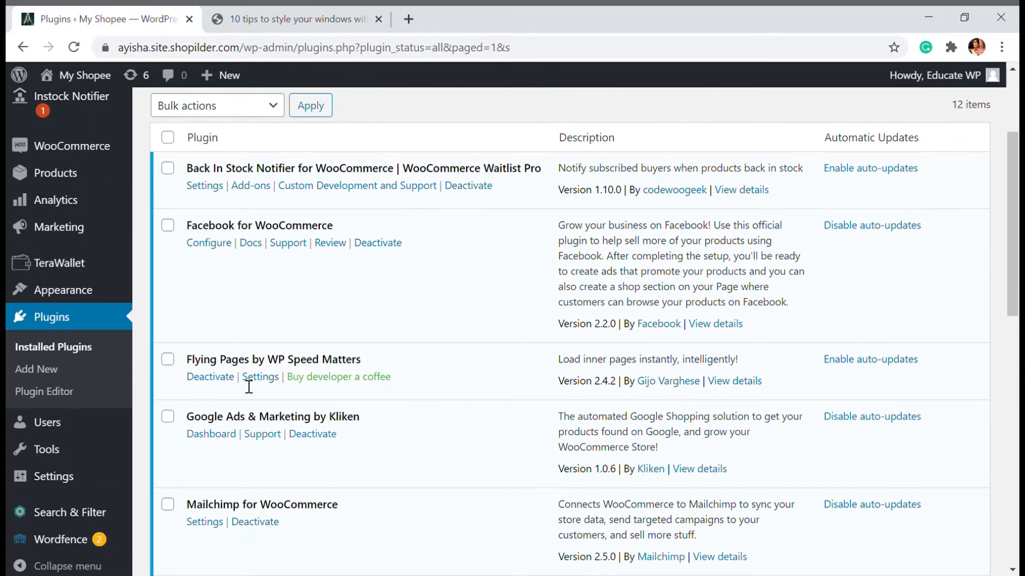
left_click(259, 381)
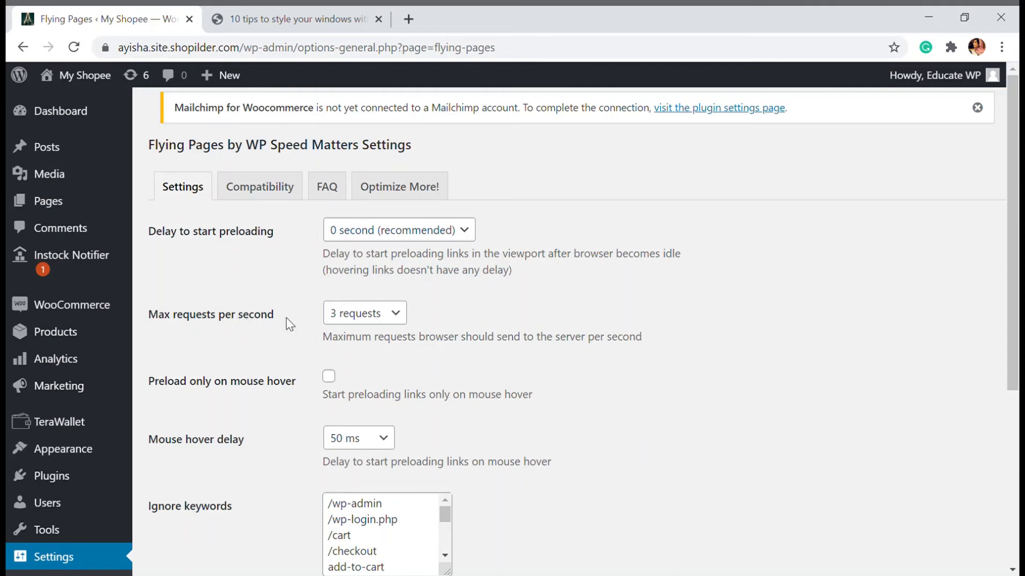
left_click(345, 316)
left_click(428, 298)
- Examine the remaining Flying Pages settings, including the mouse hover delay, the ignored keywords list and the option for logged-in admins
scroll(458, 367, "down", 1)
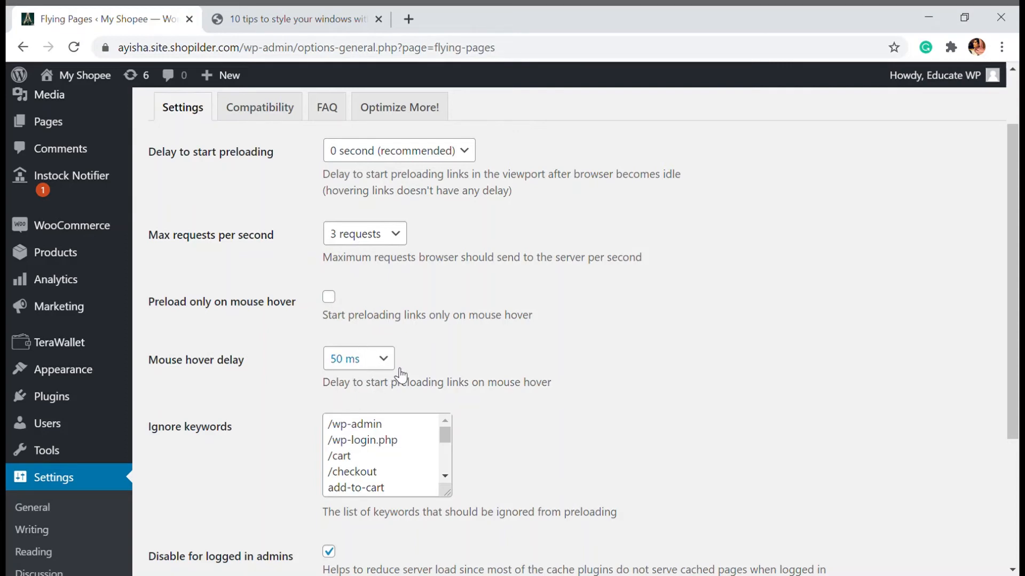
scroll(255, 389, "down", 1)
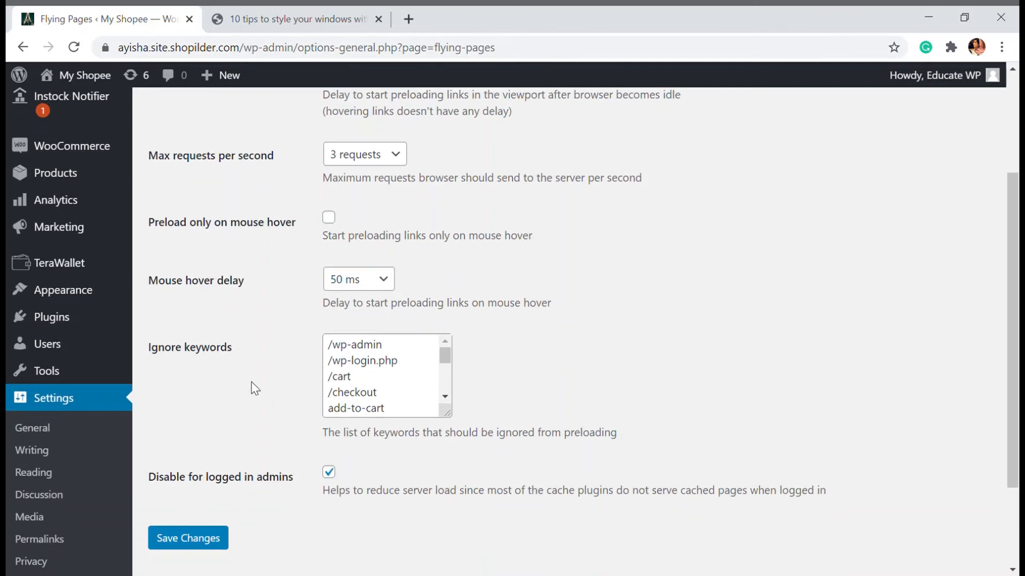
scroll(389, 393, "down", 3)
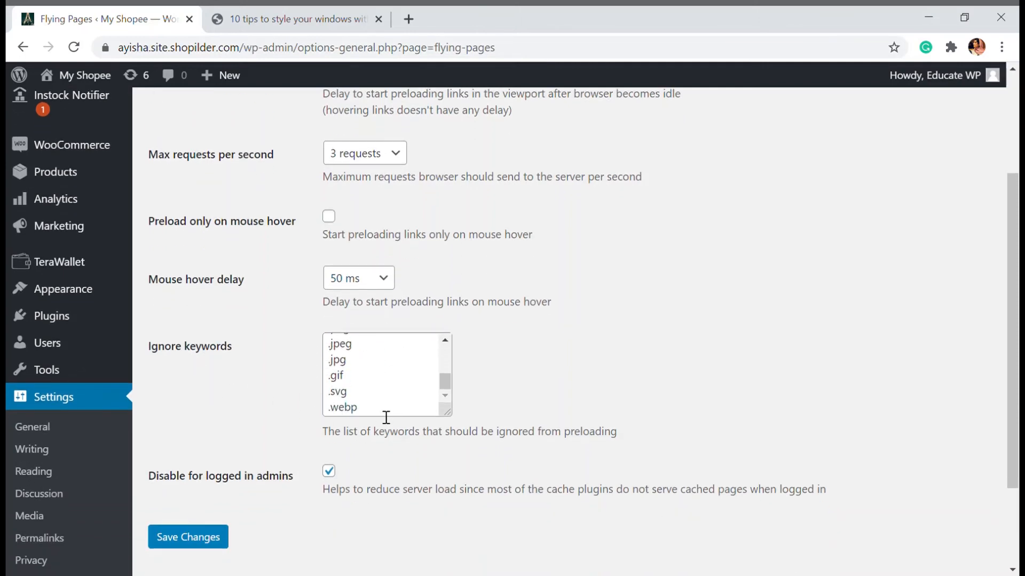
scroll(373, 400, "down", 2)
scroll(374, 398, "up", 1)
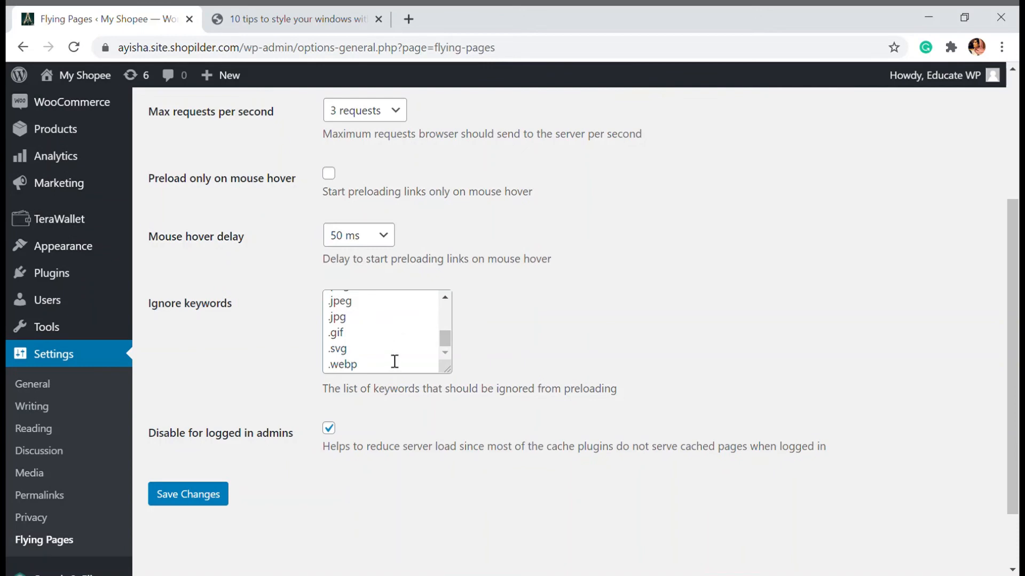
scroll(382, 366, "up", 3)
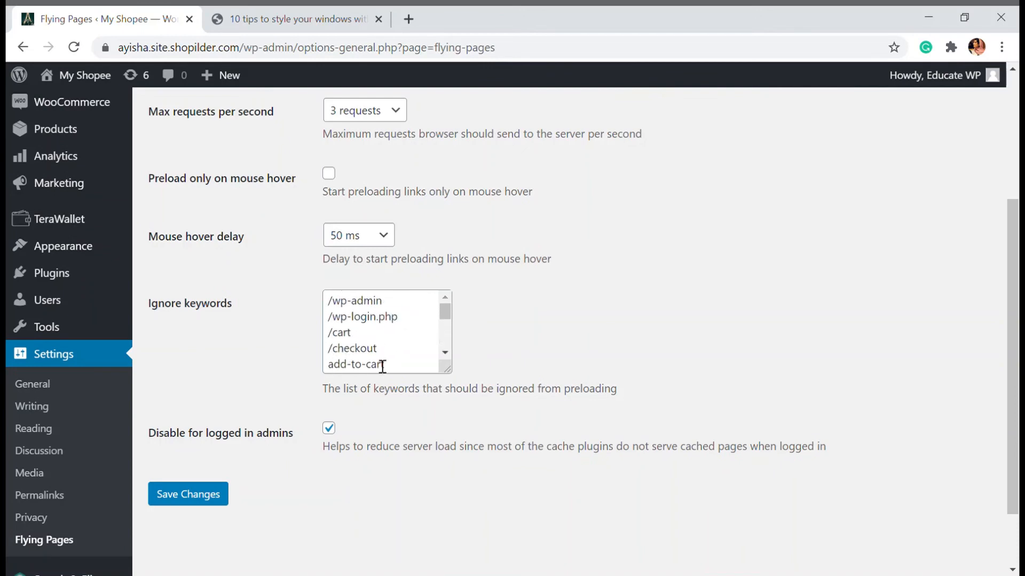
scroll(382, 367, "up", 1)
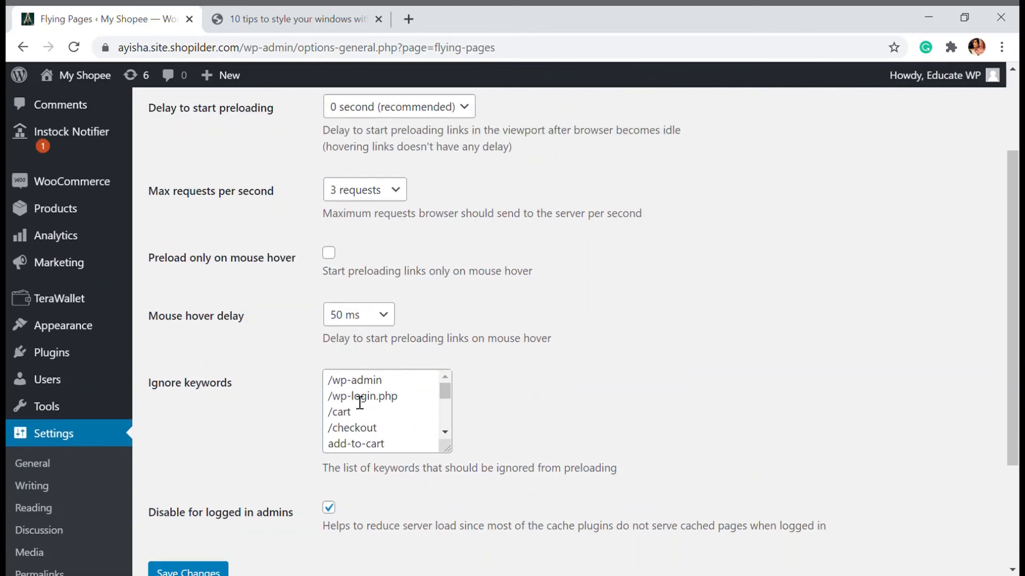
- Remove .png, .jpeg and .jpg from the ignored keywords and save the Flying Pages settings
scroll(374, 444, "down", 2)
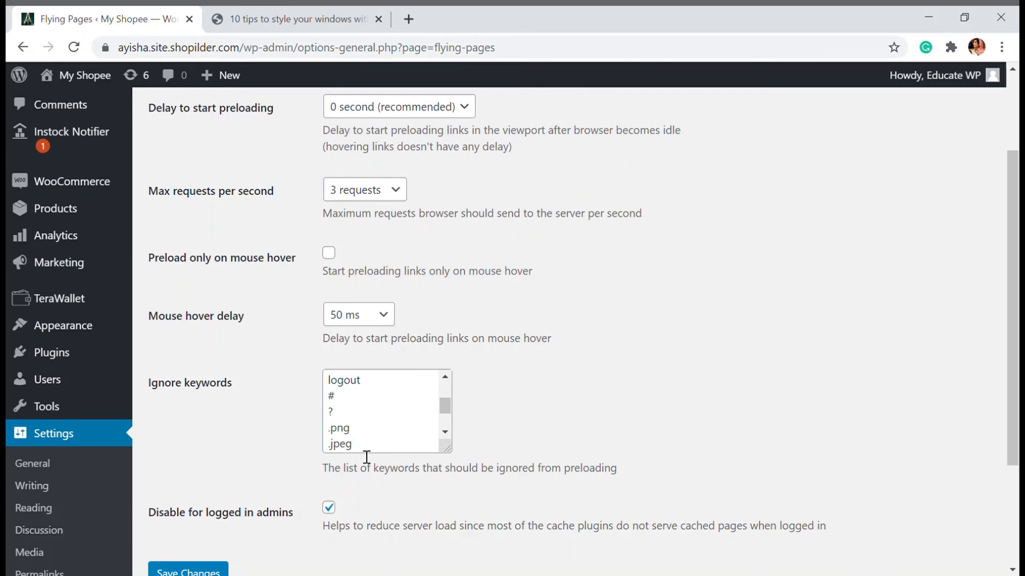
left_click_drag(369, 452, 324, 436)
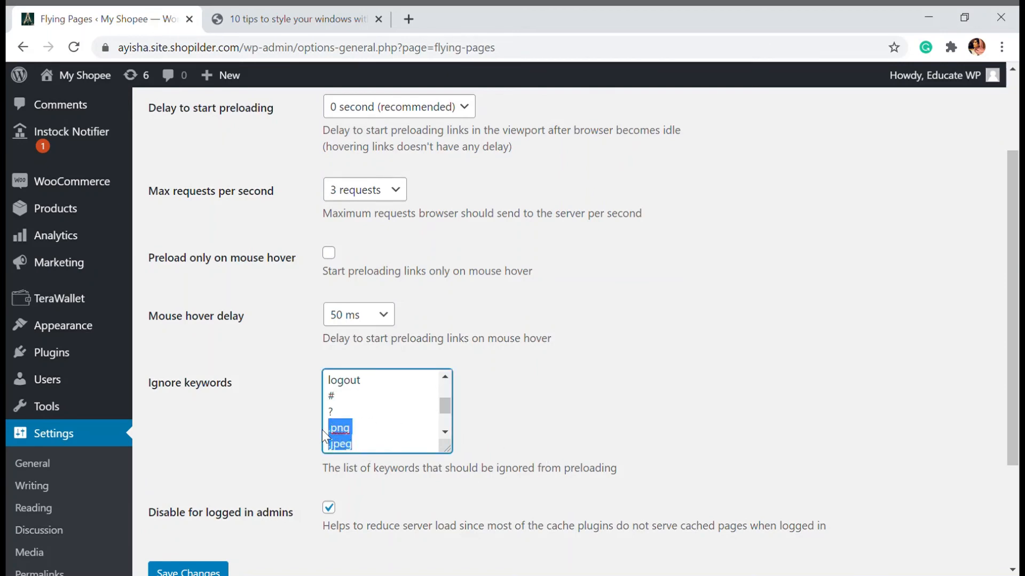
key("BackSpace")
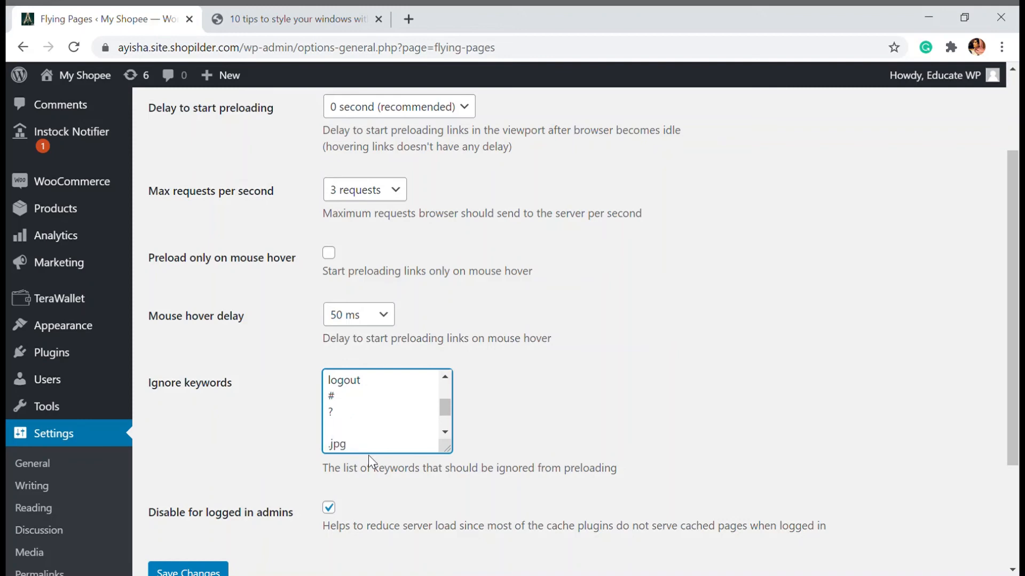
key("BackSpace")
left_click_drag(377, 433, 314, 432)
key("BackSpace")
key("BackSpace")
scroll(357, 441, "down", 1)
scroll(357, 441, "down", 1)
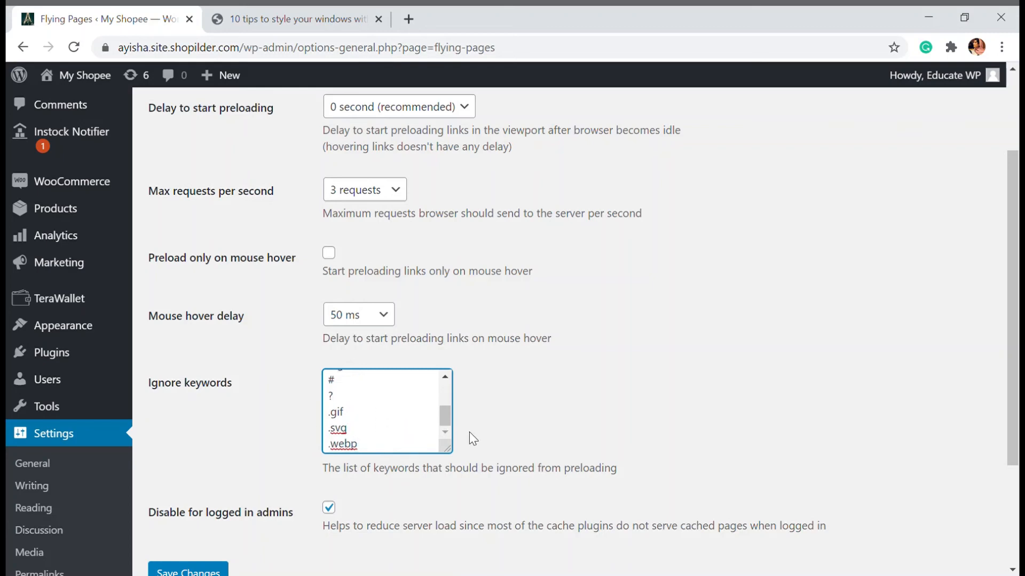
scroll(469, 431, "down", 1)
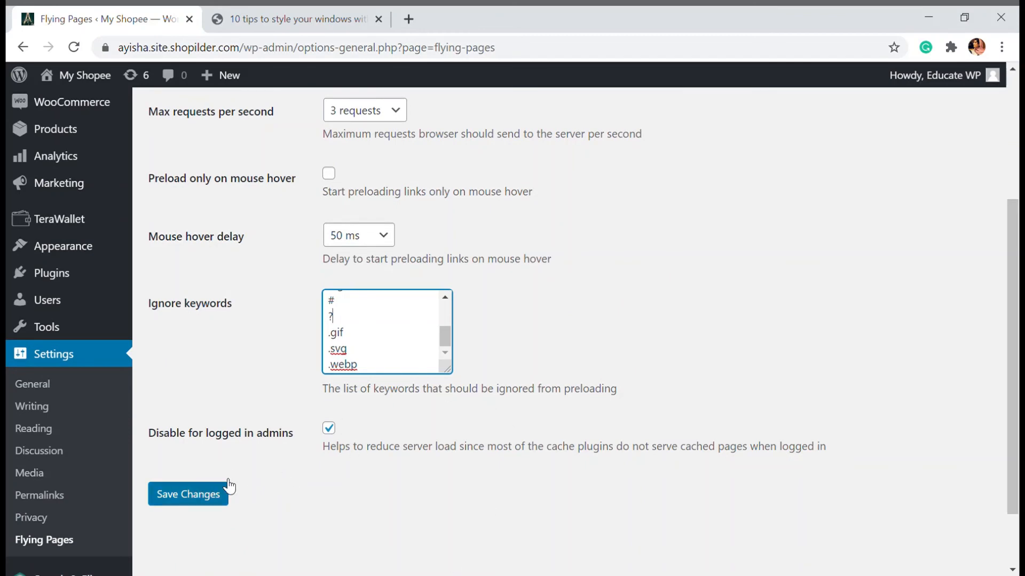
left_click(213, 495)
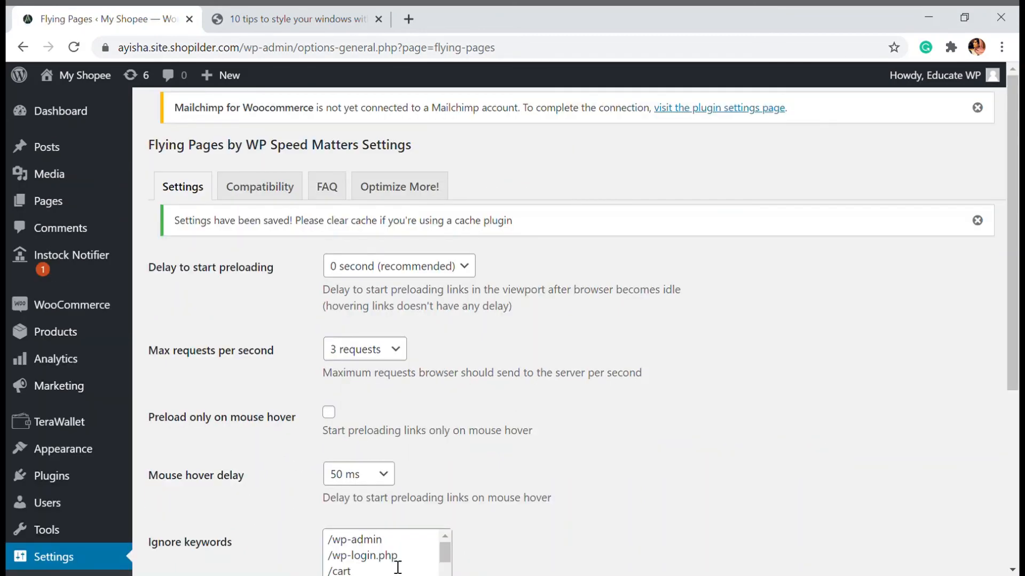
- Return to the Woodmax post about window blinds and view the opening of the article
left_click(289, 19)
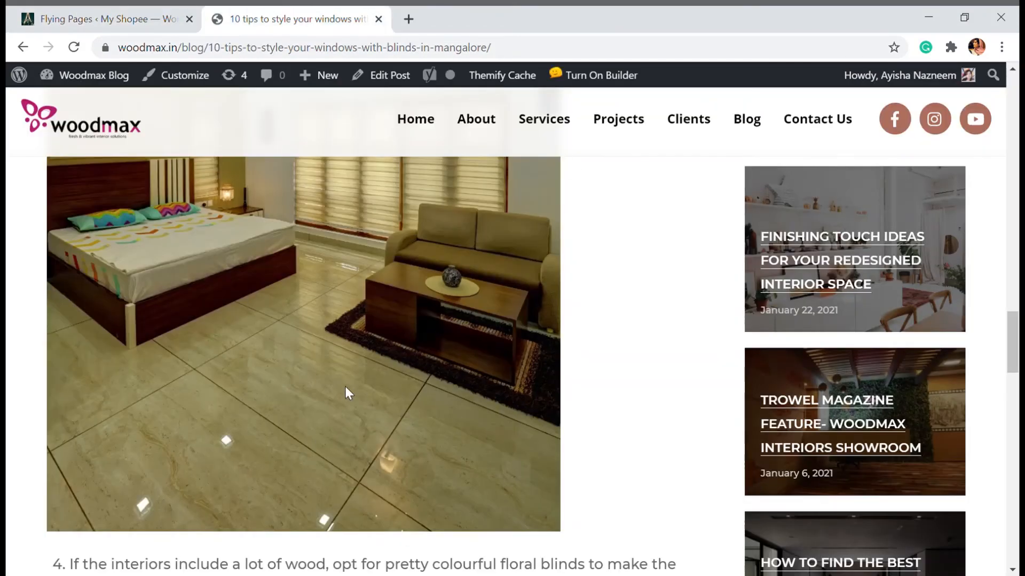
scroll(337, 403, "up", 20)
scroll(309, 394, "up", 10)
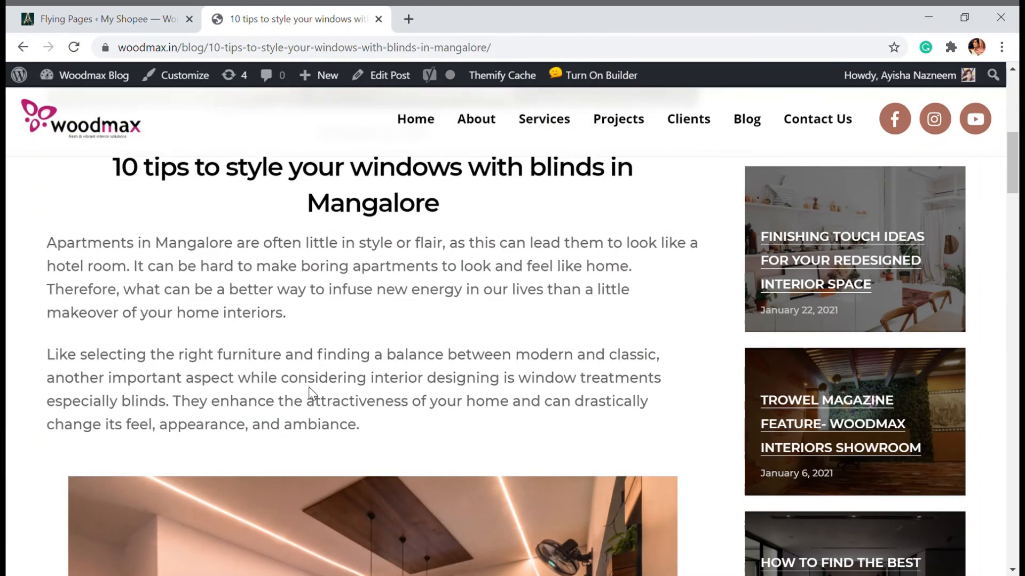